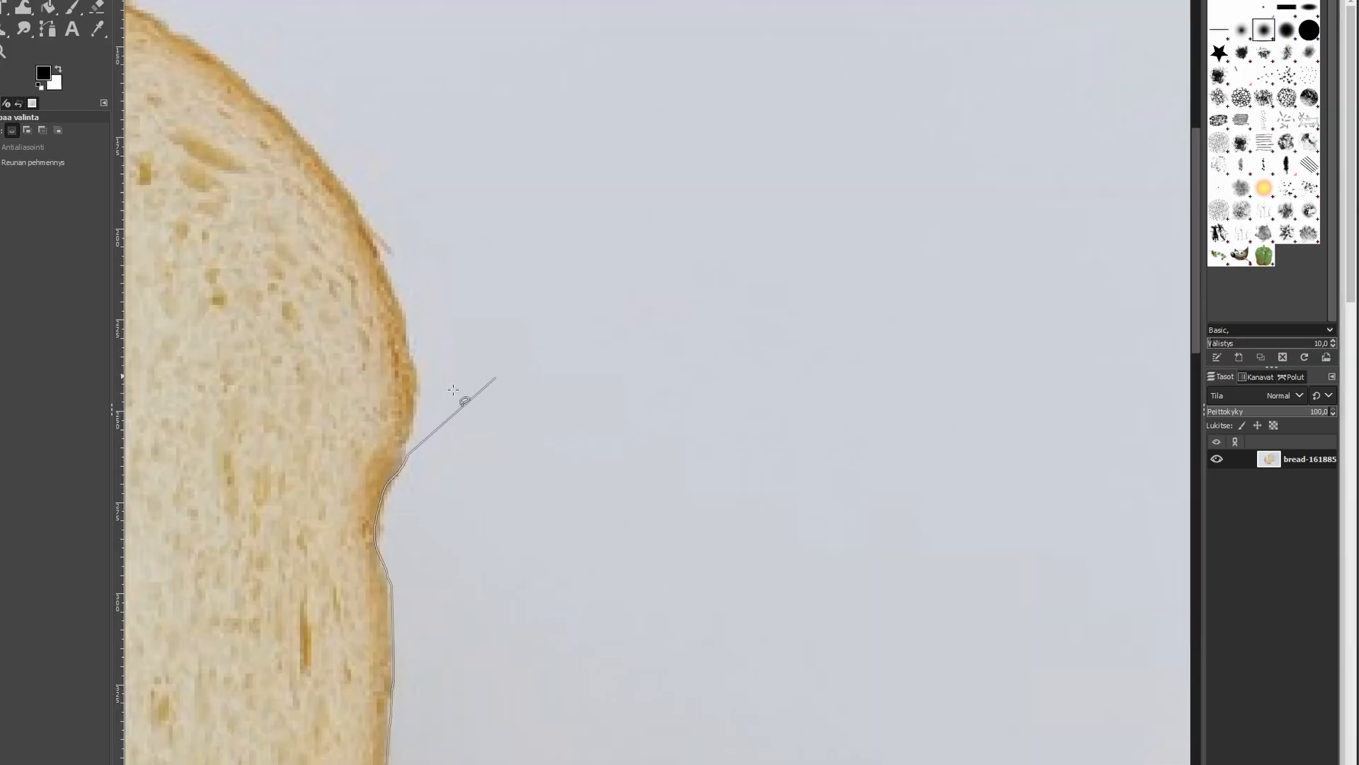
{"action": "scroll", "coordinate": [393, 533], "scroll_direction": "up", "scroll_amount": 2}
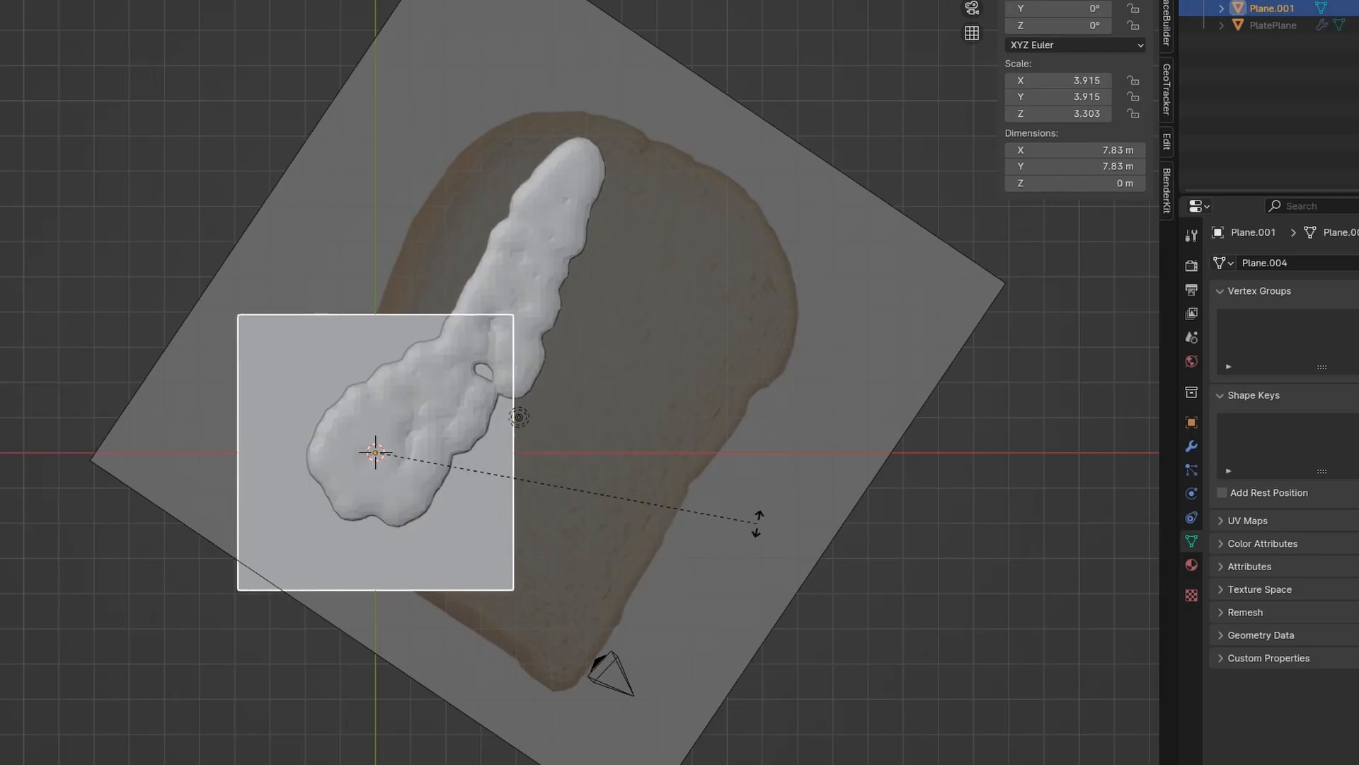
Scale the new square plane and rotate it to align with the tilted bread reference image
{"action": "left_click", "coordinate": [753, 522]}
{"action": "key", "text": "r"}
{"action": "left_click", "coordinate": [622, 373]}
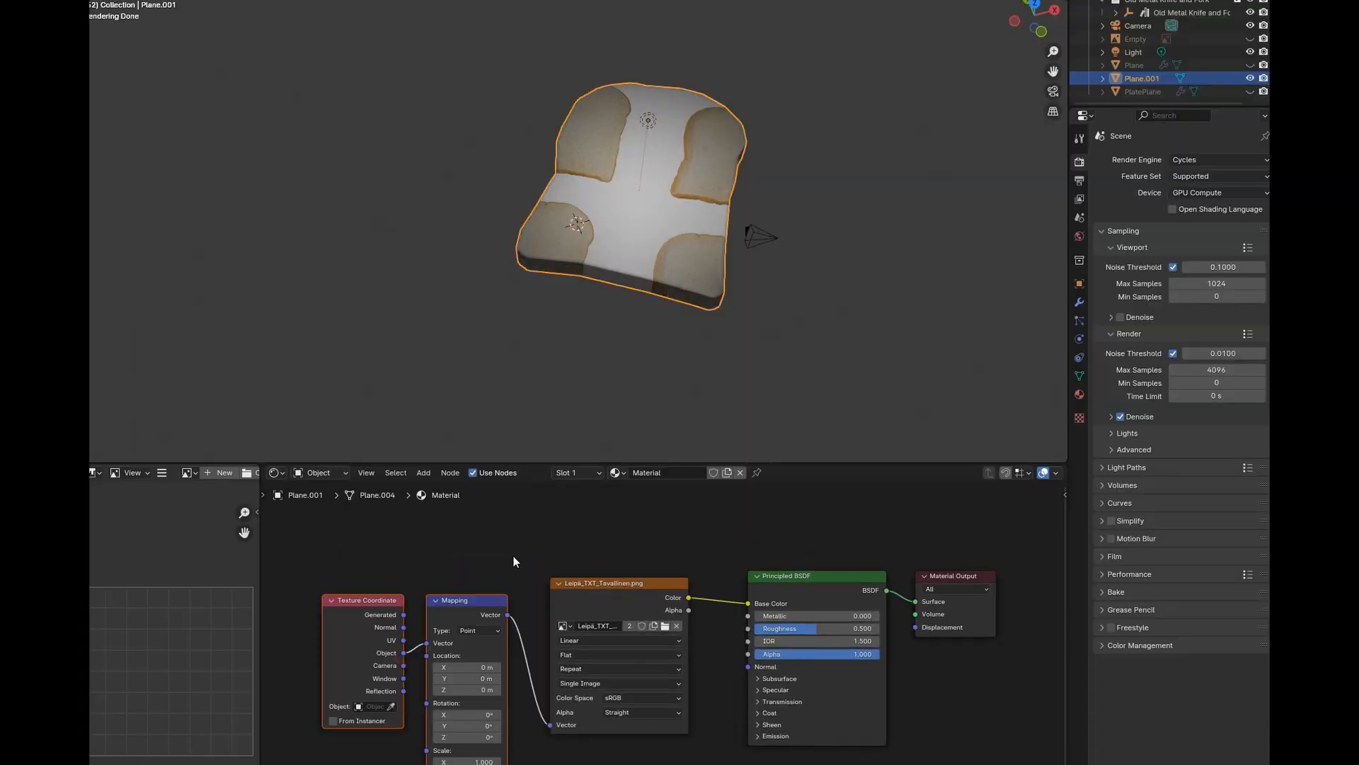
Change the coordinate output feeding the bread texture's Mapping node and scale the whole UV layout over the bread image
{"action": "left_click_drag", "start_coordinate": [405, 647], "coordinate": [403, 614]}
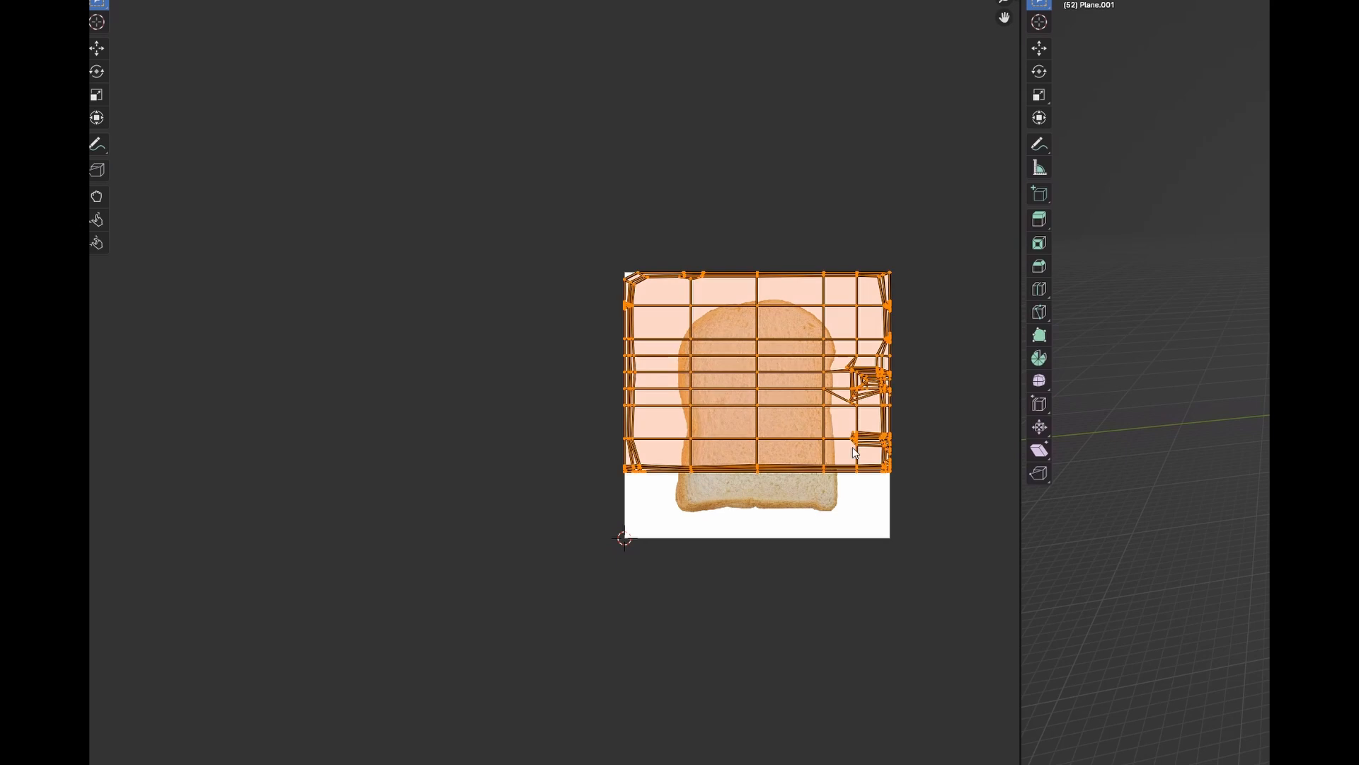
{"action": "key", "text": "s"}
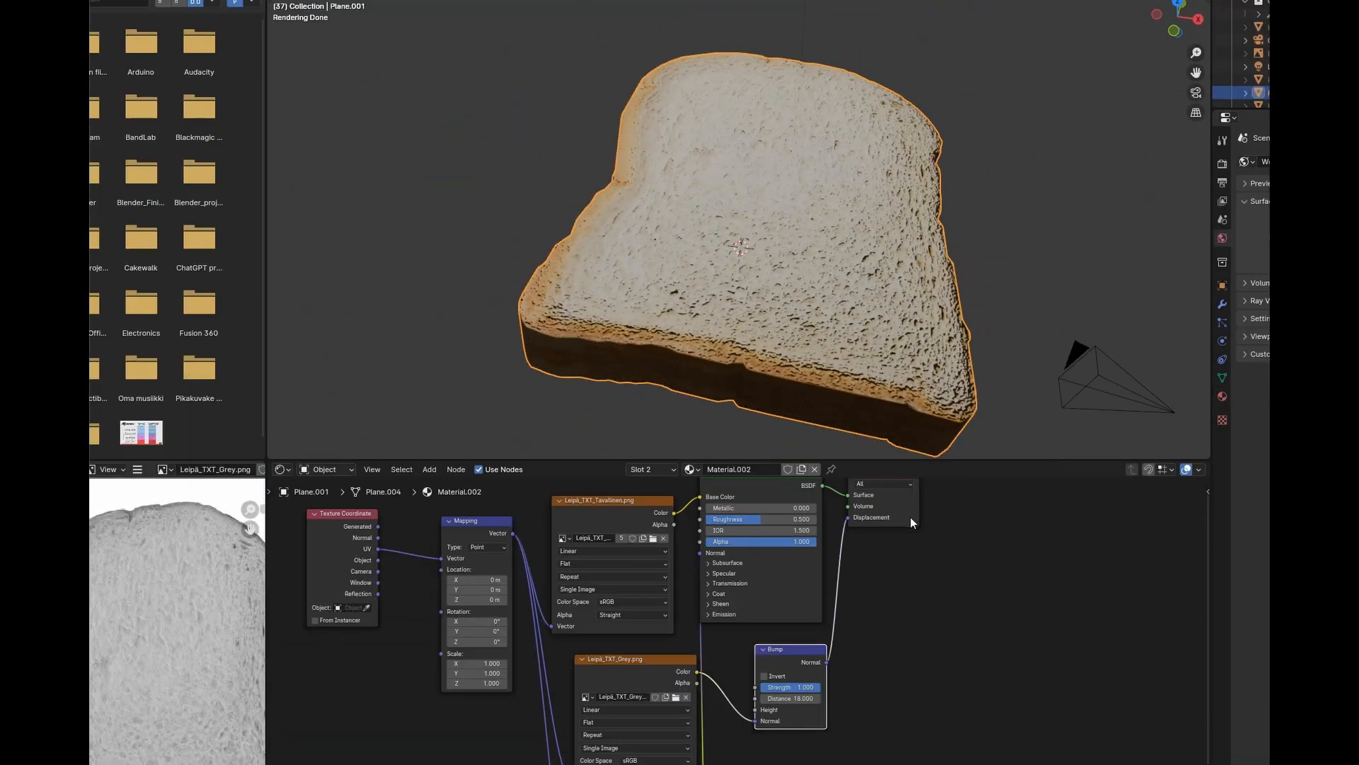
Open the Bump node's Distance value for editing and rotate the bread slice
{"action": "double_click", "coordinate": [805, 697]}
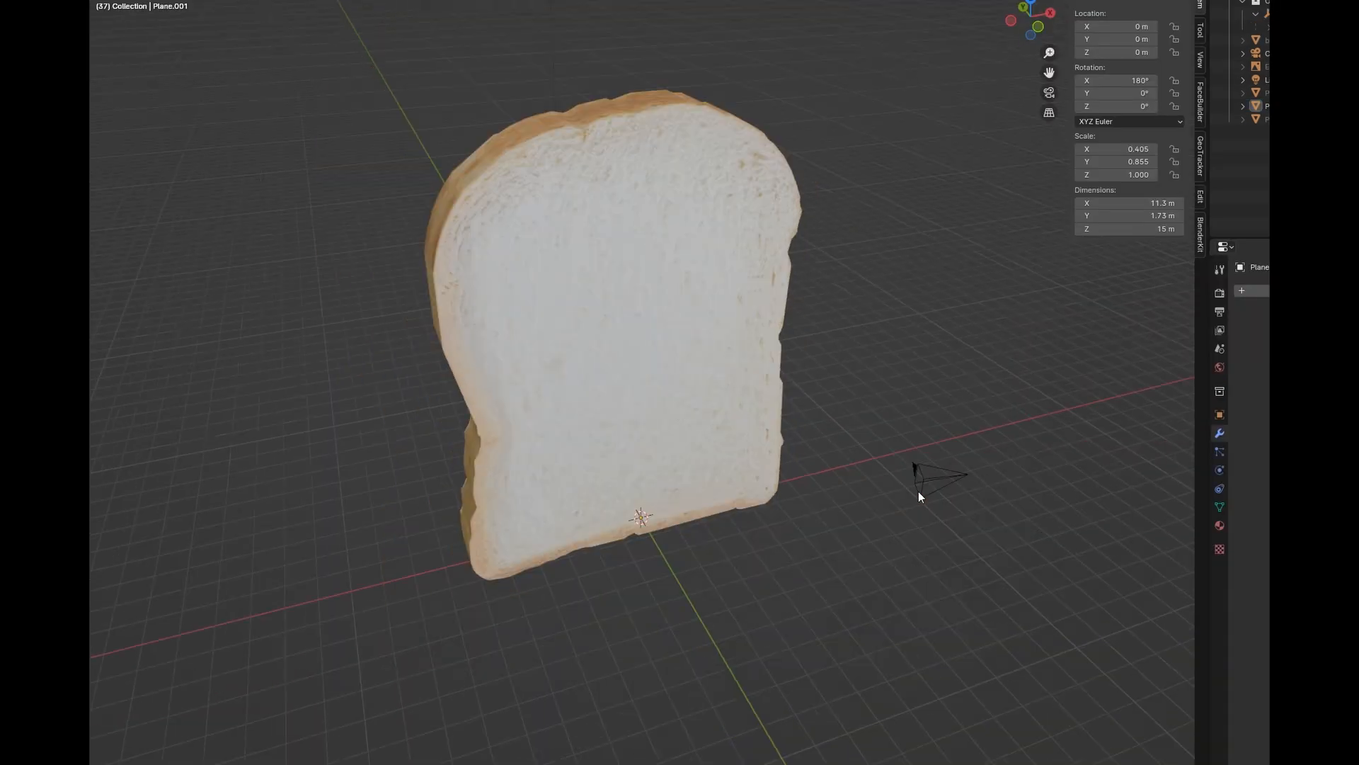
{"action": "key", "text": "r"}
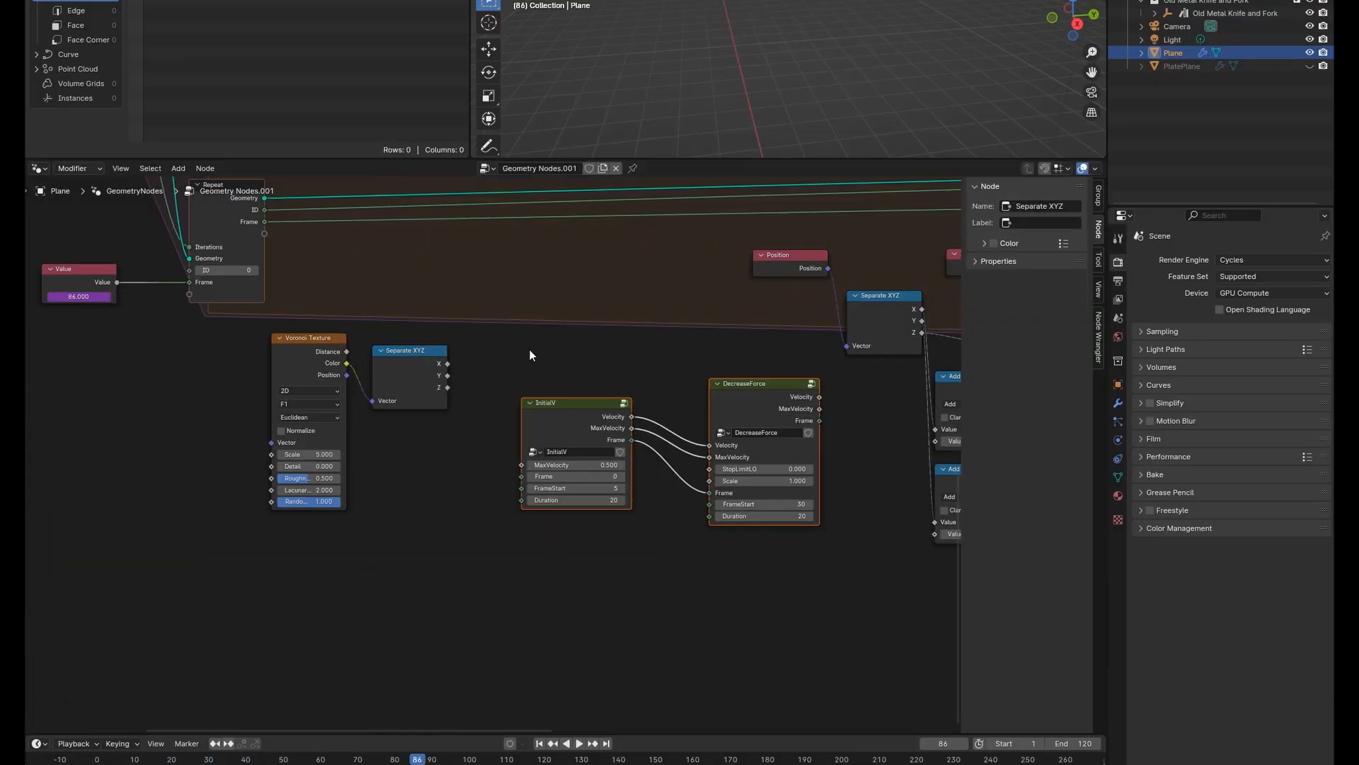
Duplicate the selected node groups in the geometry node tree and move the neighbouring nodes to rearrange the layout
{"action": "scroll", "coordinate": [531, 381], "scroll_direction": "up", "scroll_amount": 4}
{"action": "middle_click_drag", "start_coordinate": [531, 381], "coordinate": [437, 413]}
{"action": "left_click_drag", "start_coordinate": [470, 458], "coordinate": [531, 437]}
{"action": "key", "text": "shift+d"}
{"action": "left_click", "coordinate": [553, 567]}
{"action": "left_click_drag", "start_coordinate": [368, 379], "coordinate": [170, 510]}
{"action": "key", "text": "g"}
{"action": "left_click_drag", "start_coordinate": [358, 416], "coordinate": [423, 467]}
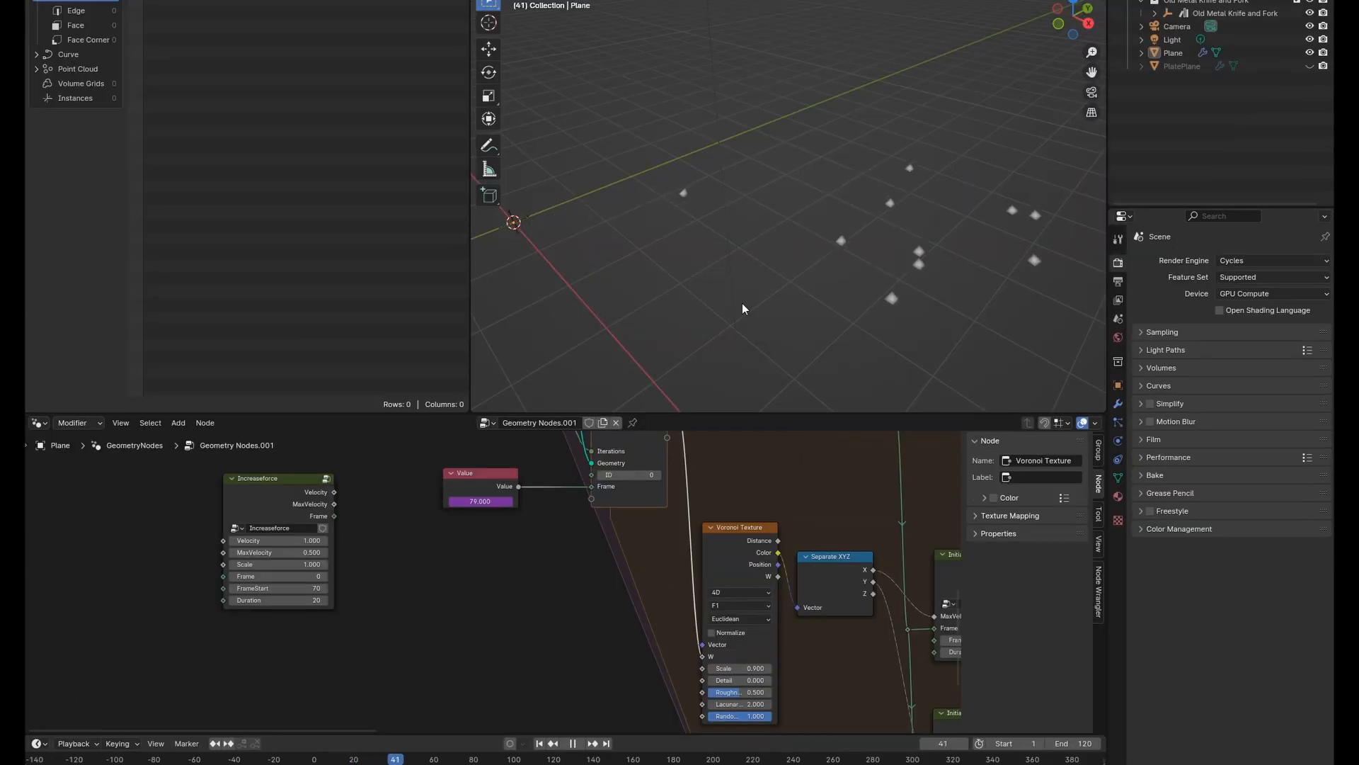
Open the Integer node's value that feeds the point count for editing and play the animation
{"action": "left_click", "coordinate": [452, 470]}
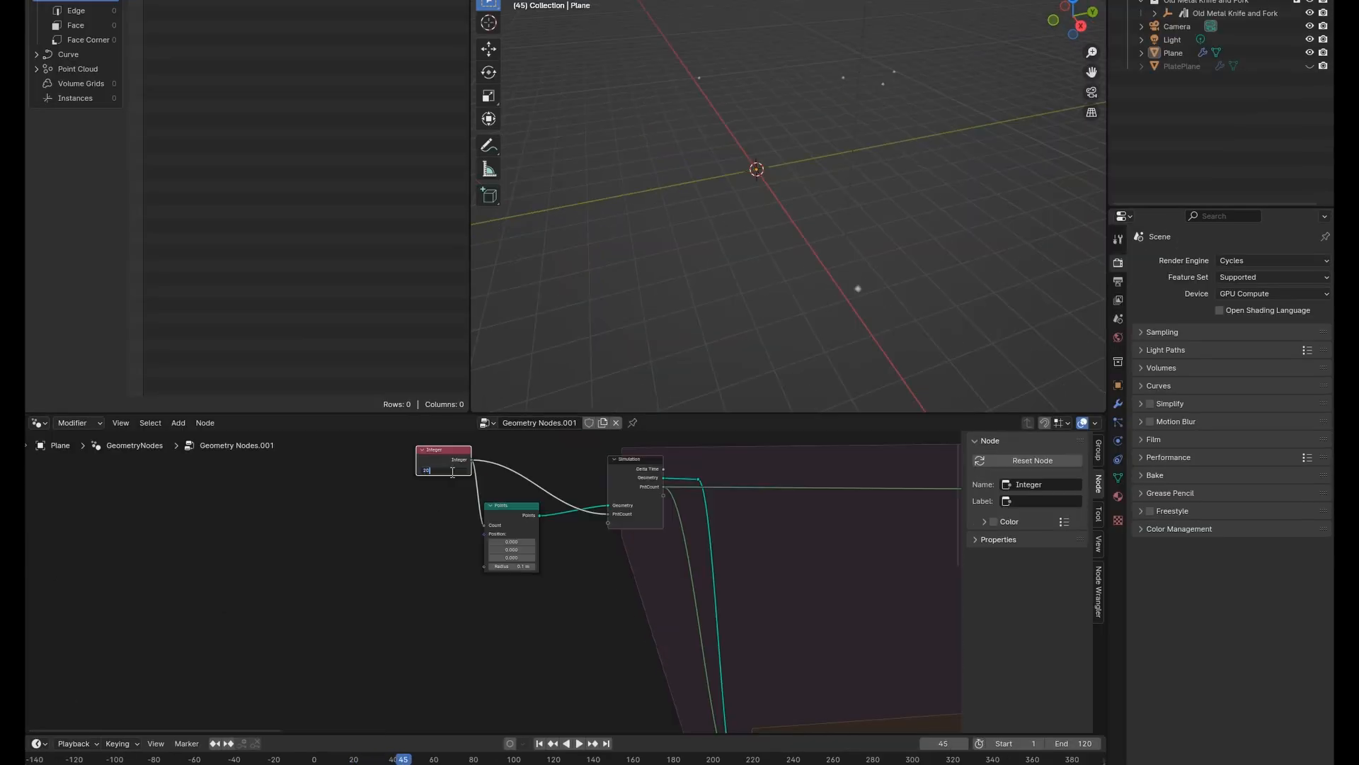
{"action": "key", "text": "space"}
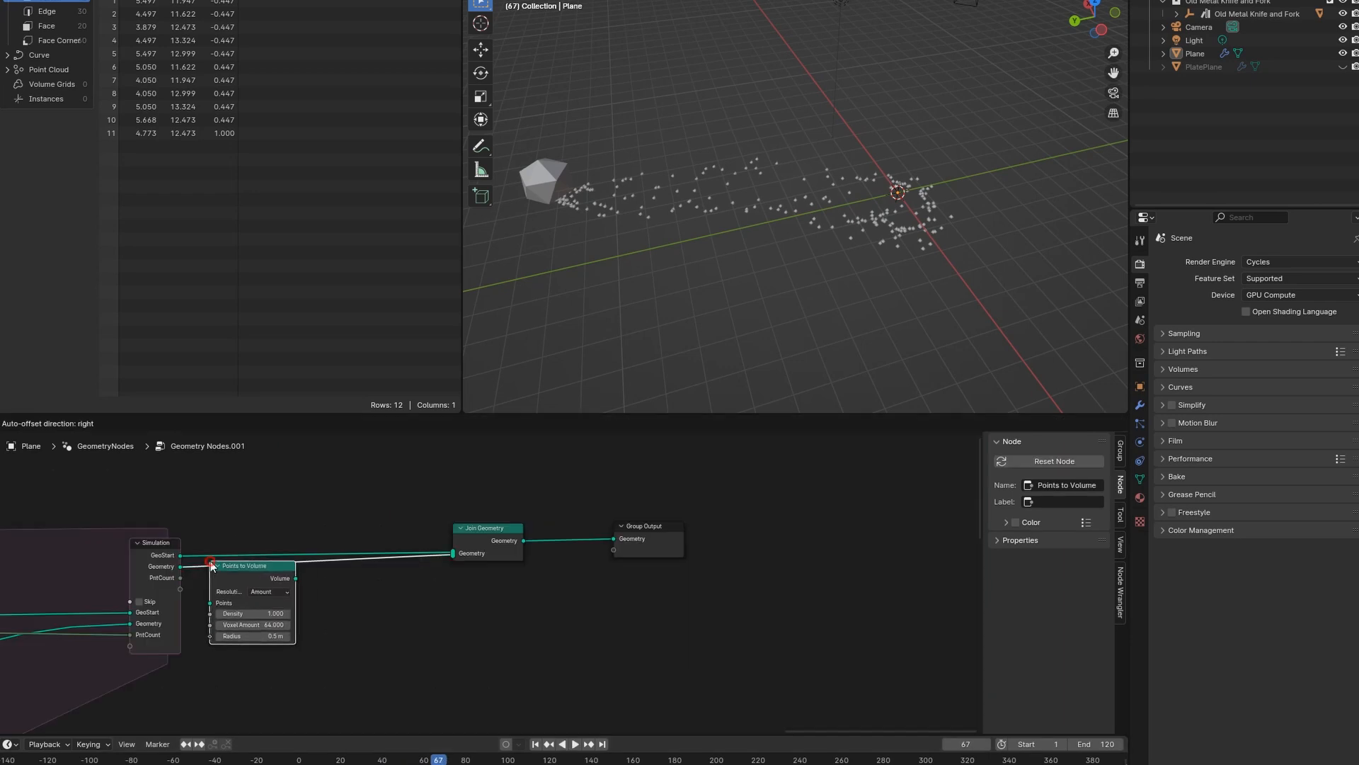
Insert Points to Volume and Volume to Mesh nodes between the Simulation geometry output and Join Geometry, and adjust the volume radius
{"action": "left_click", "coordinate": [211, 564]}
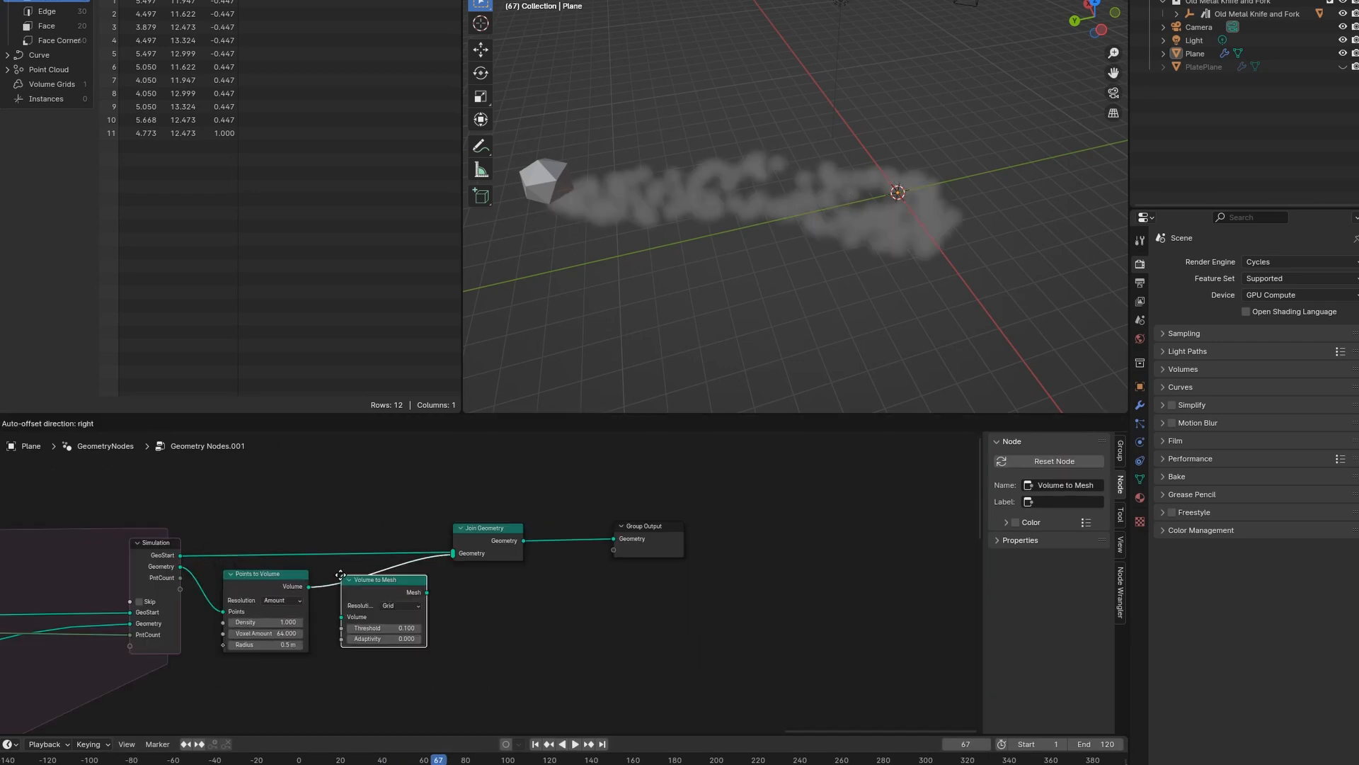
{"action": "left_click", "coordinate": [346, 582]}
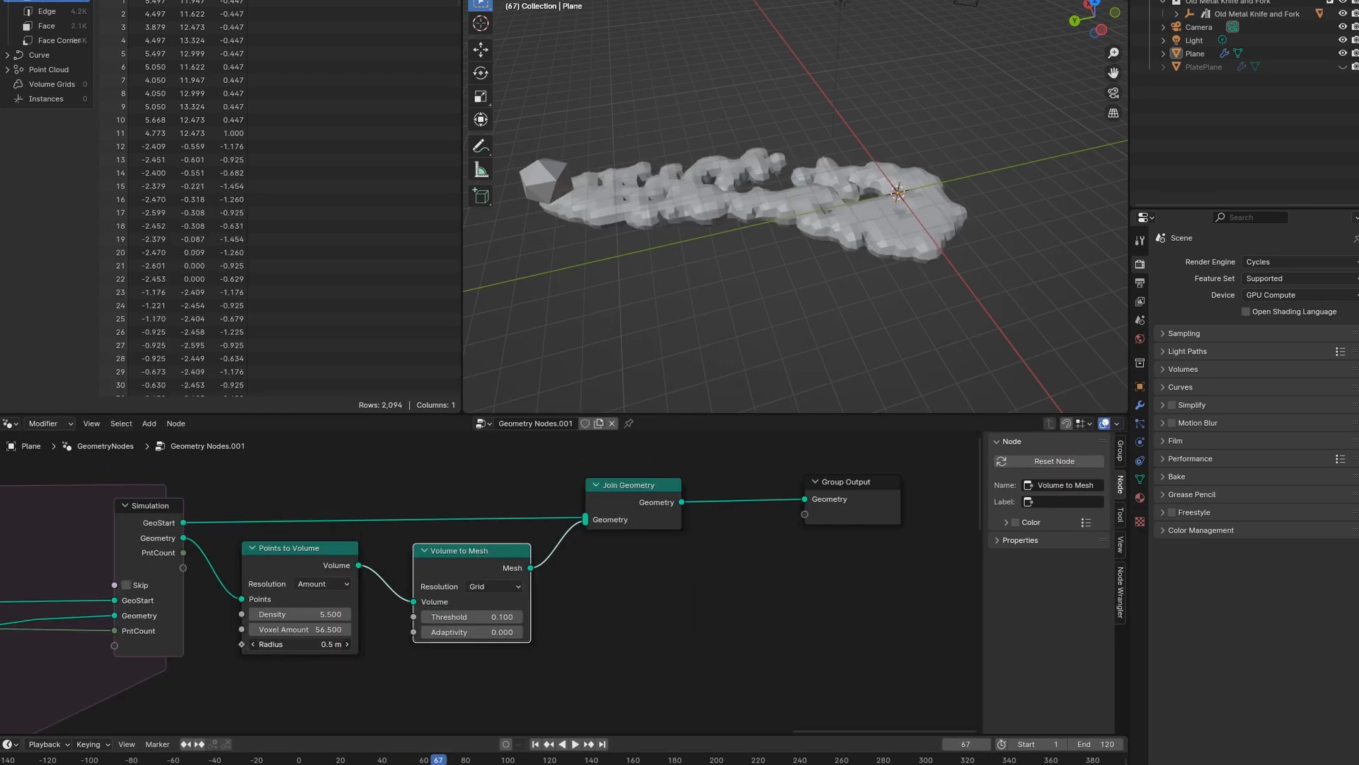
{"action": "mouse_move", "coordinate": [305, 644]}
{"action": "left_mouse_down"}
{"action": "mouse_move", "coordinate": [318, 644]}
{"action": "mouse_move", "coordinate": [305, 644]}
{"action": "left_mouse_up"}
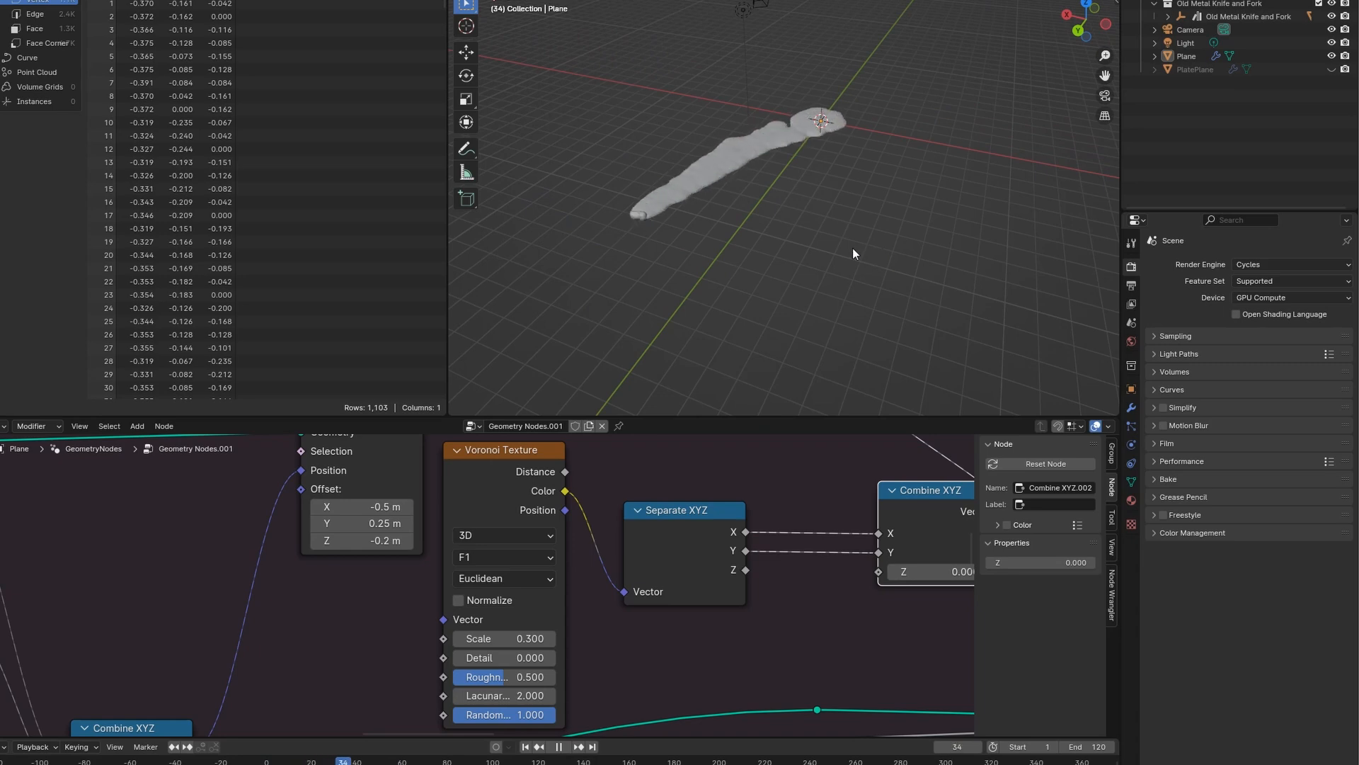
{"action": "middle_click_drag", "start_coordinate": [813, 227], "coordinate": [724, 112]}
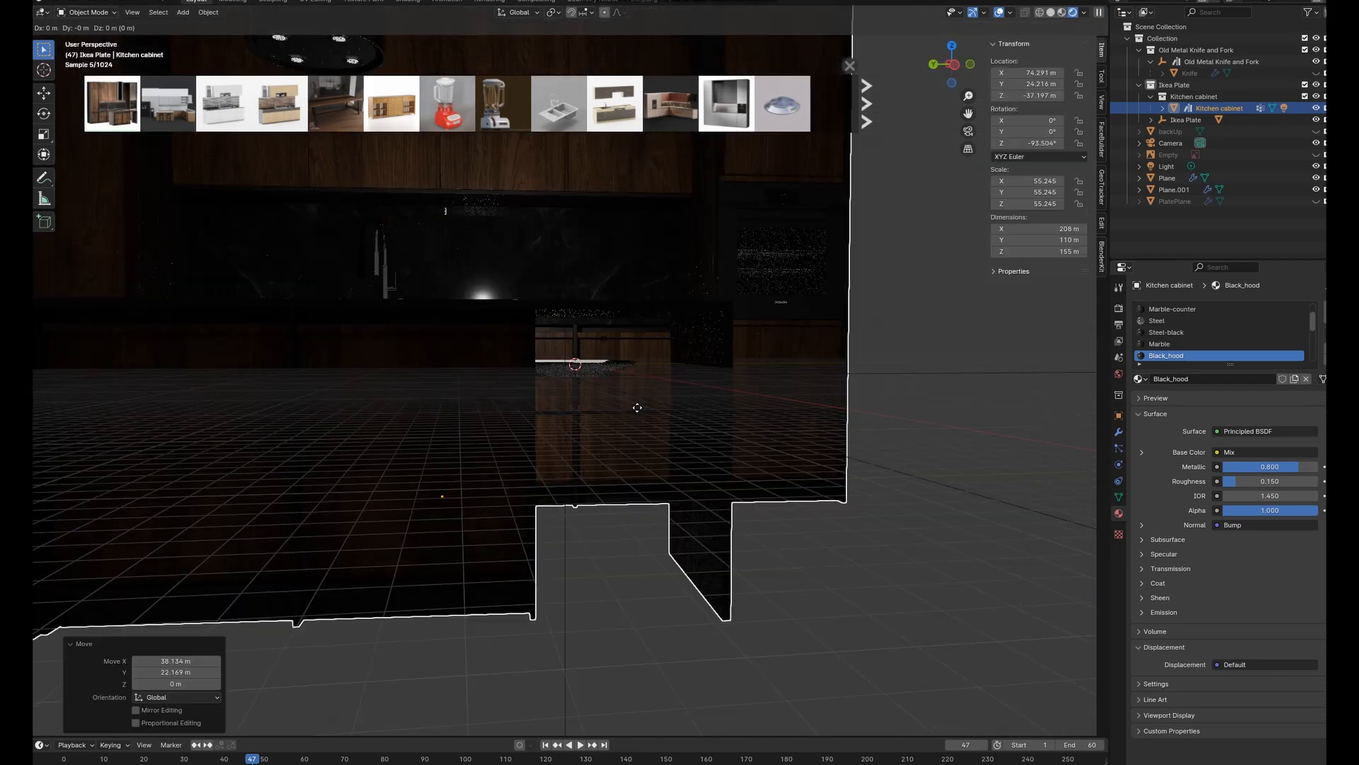
Move the kitchen cabinet along the Z axis and position the frying pan vertically on the countertop
{"action": "key", "text": "g"}
{"action": "key", "text": "z"}
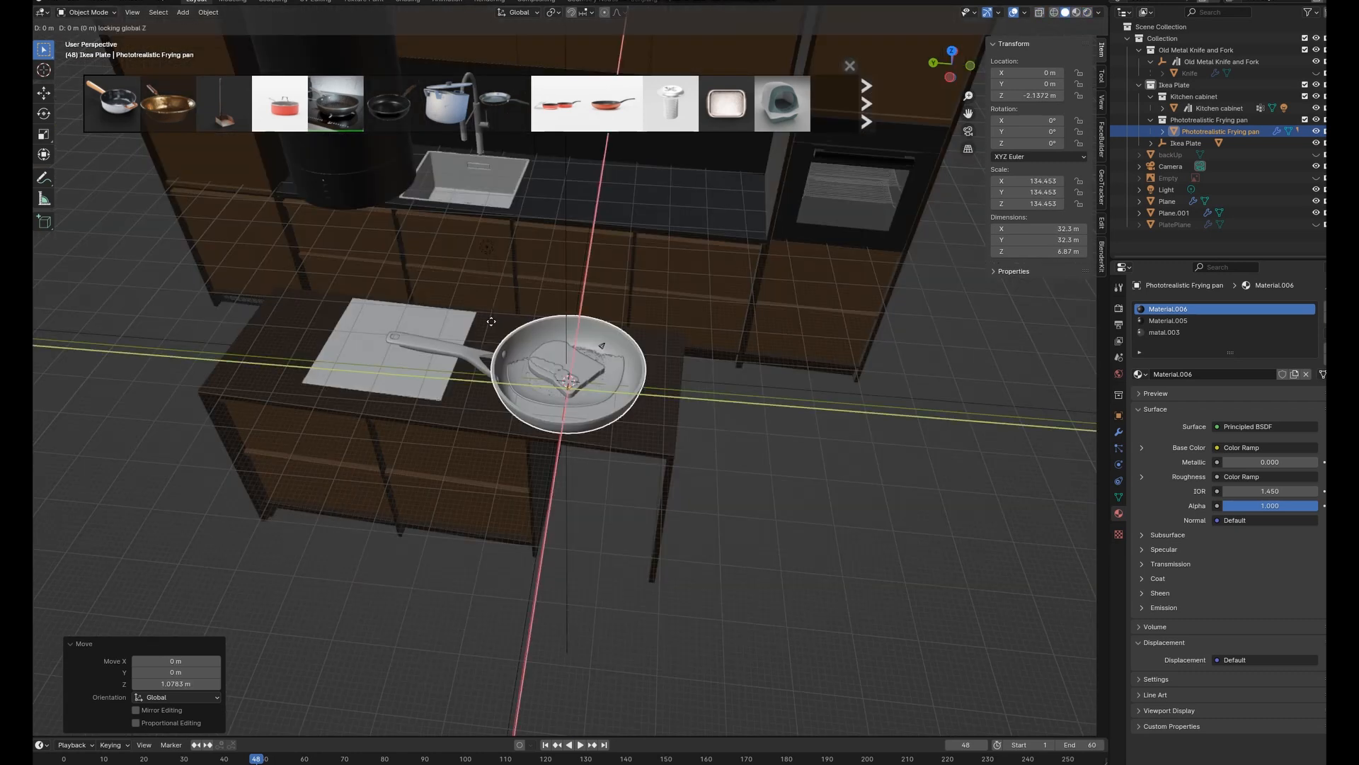
{"action": "left_click", "coordinate": [405, 316]}
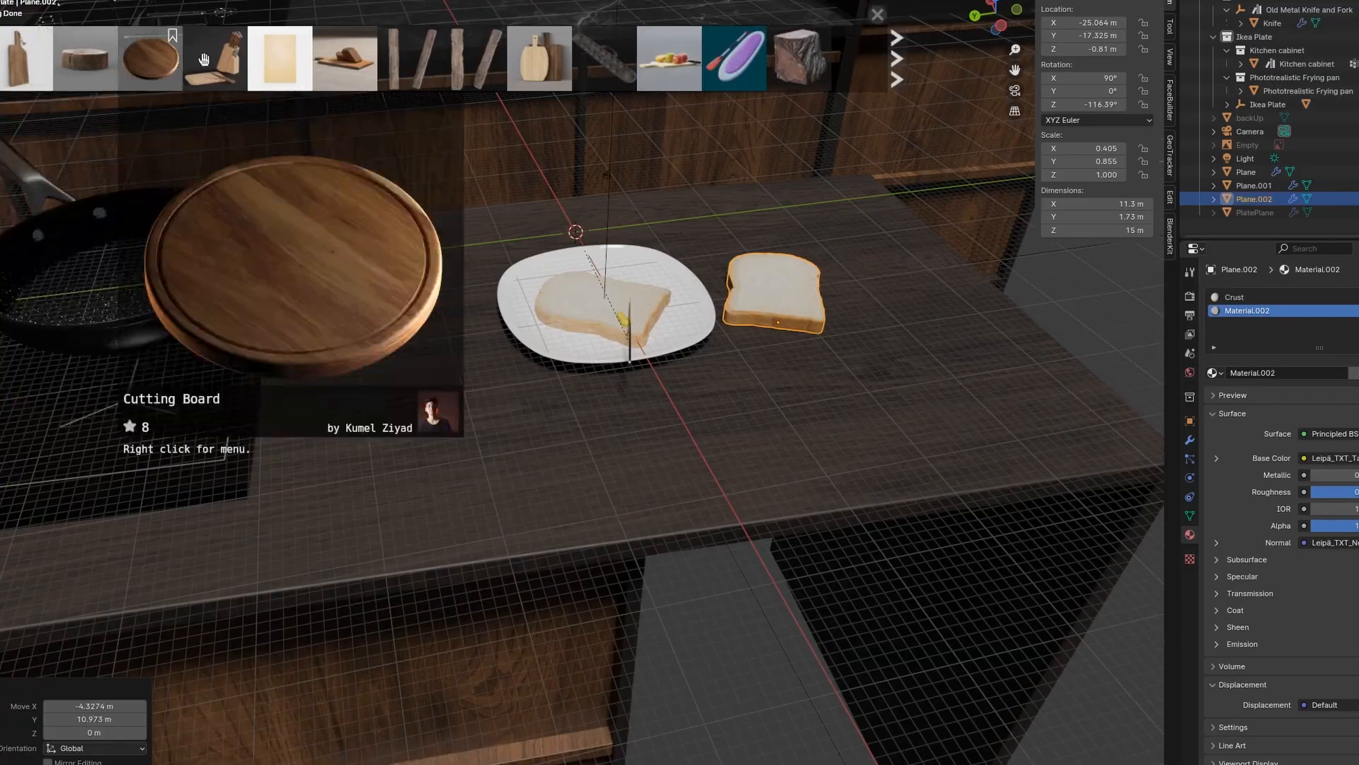
Add the Knife Holder with a Cutting Board asset to the countertop beside the plate and scale it
{"action": "left_click", "coordinate": [207, 60]}
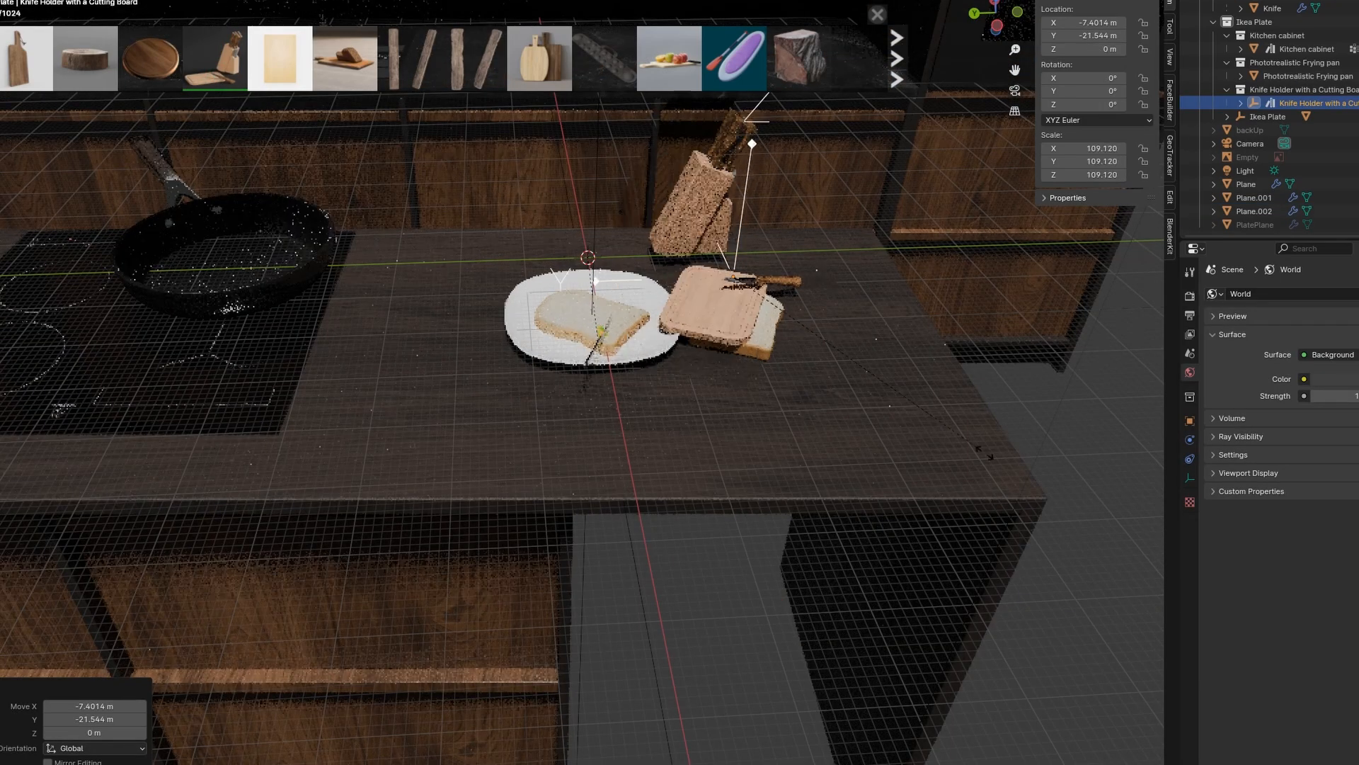
{"action": "key", "text": "s"}
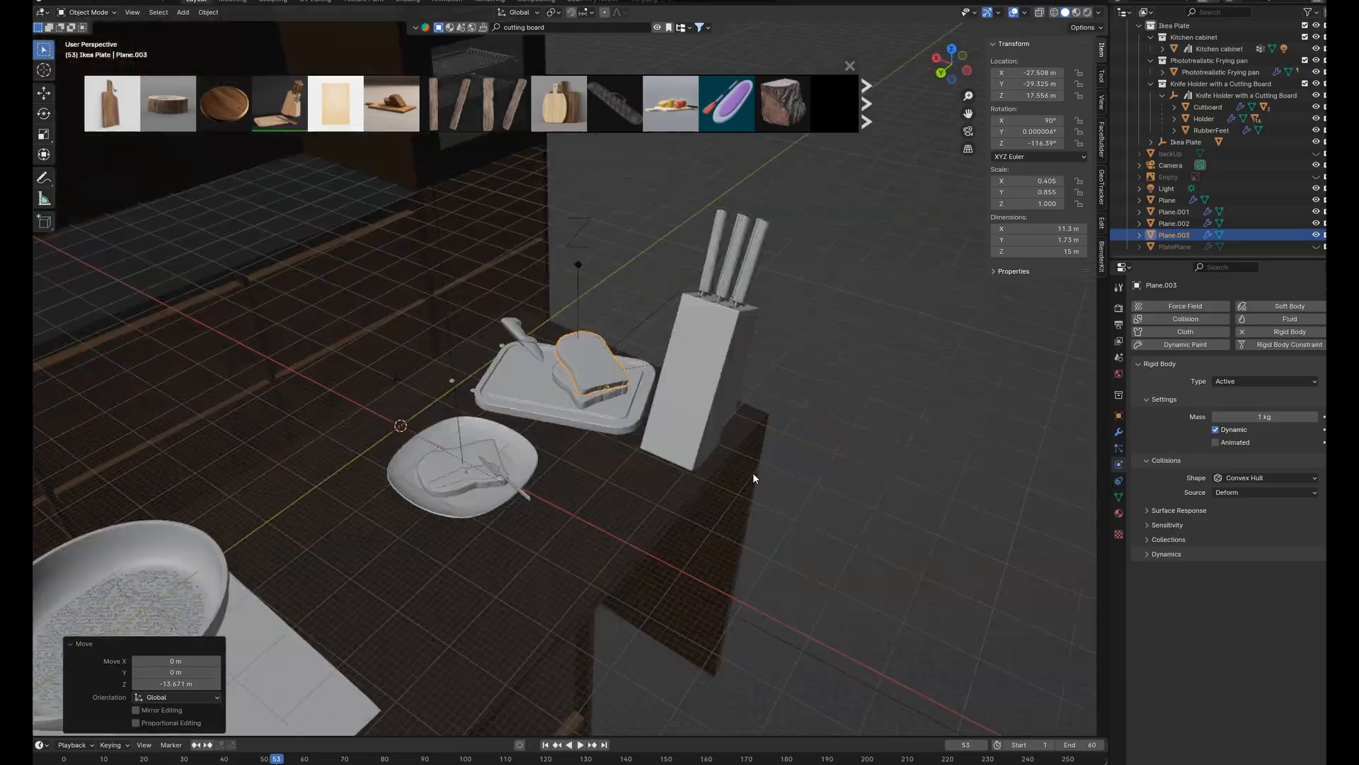
Play the rigid body simulation to drop the bread slice onto the cutting board
{"action": "middle_click_drag", "start_coordinate": [754, 473], "coordinate": [749, 449]}
{"action": "key", "text": "space"}
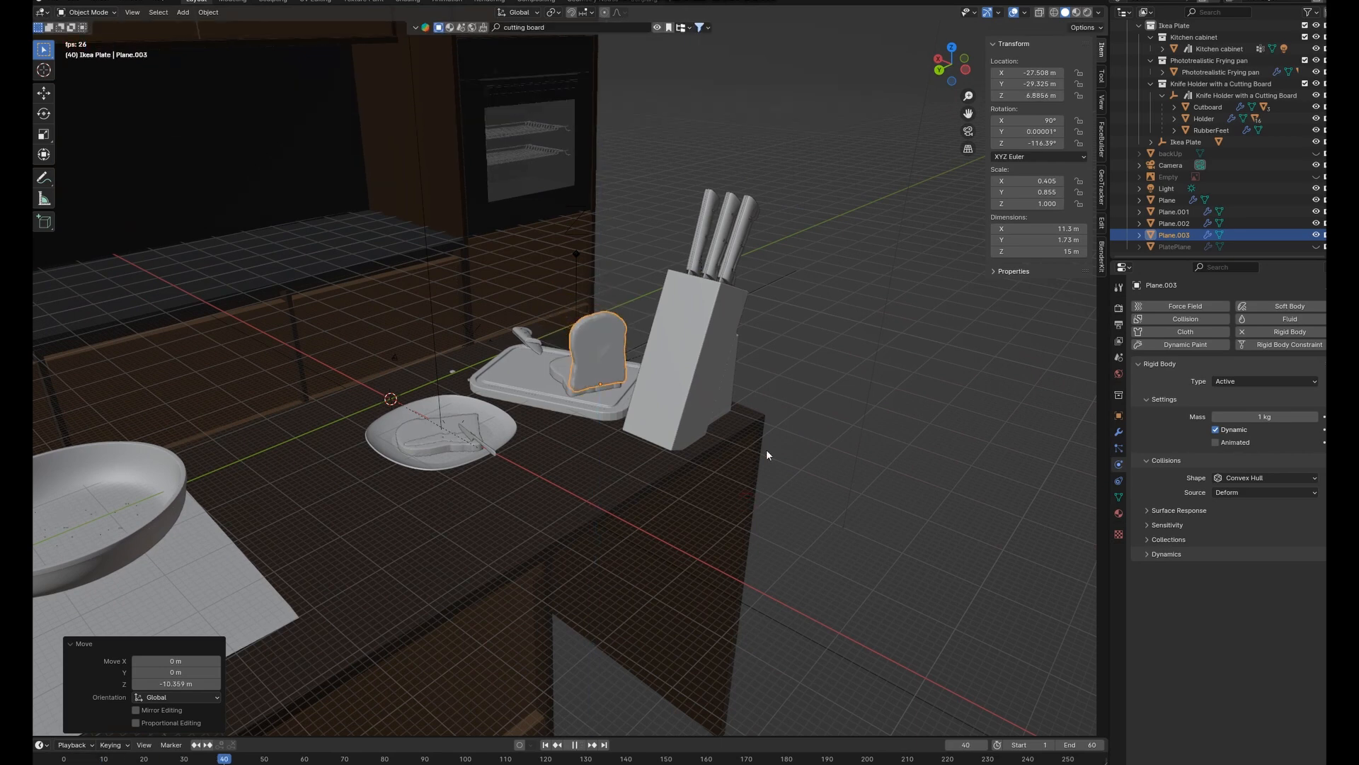
{"action": "scroll", "coordinate": [570, 391], "scroll_direction": "up", "scroll_amount": 4}
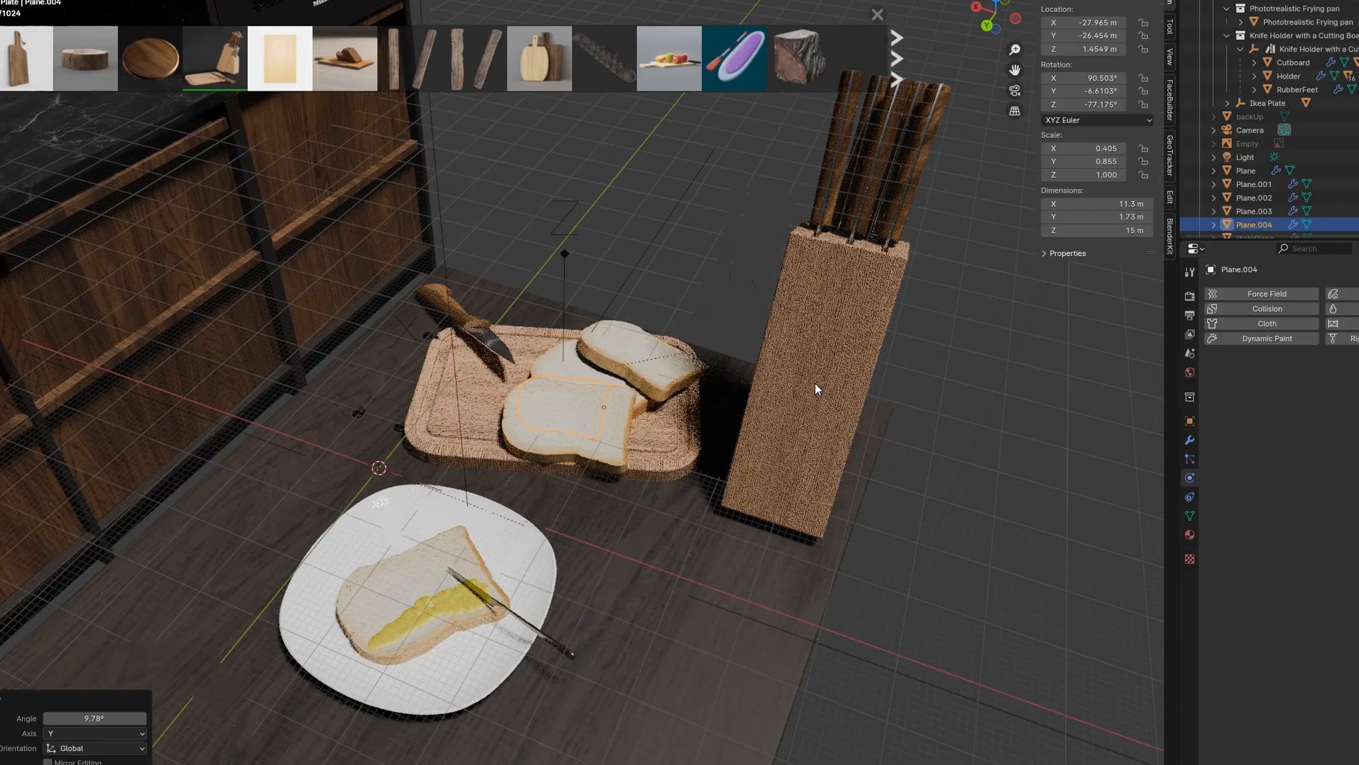
{"action": "scroll", "coordinate": [814, 383], "scroll_direction": "down", "scroll_amount": 3}
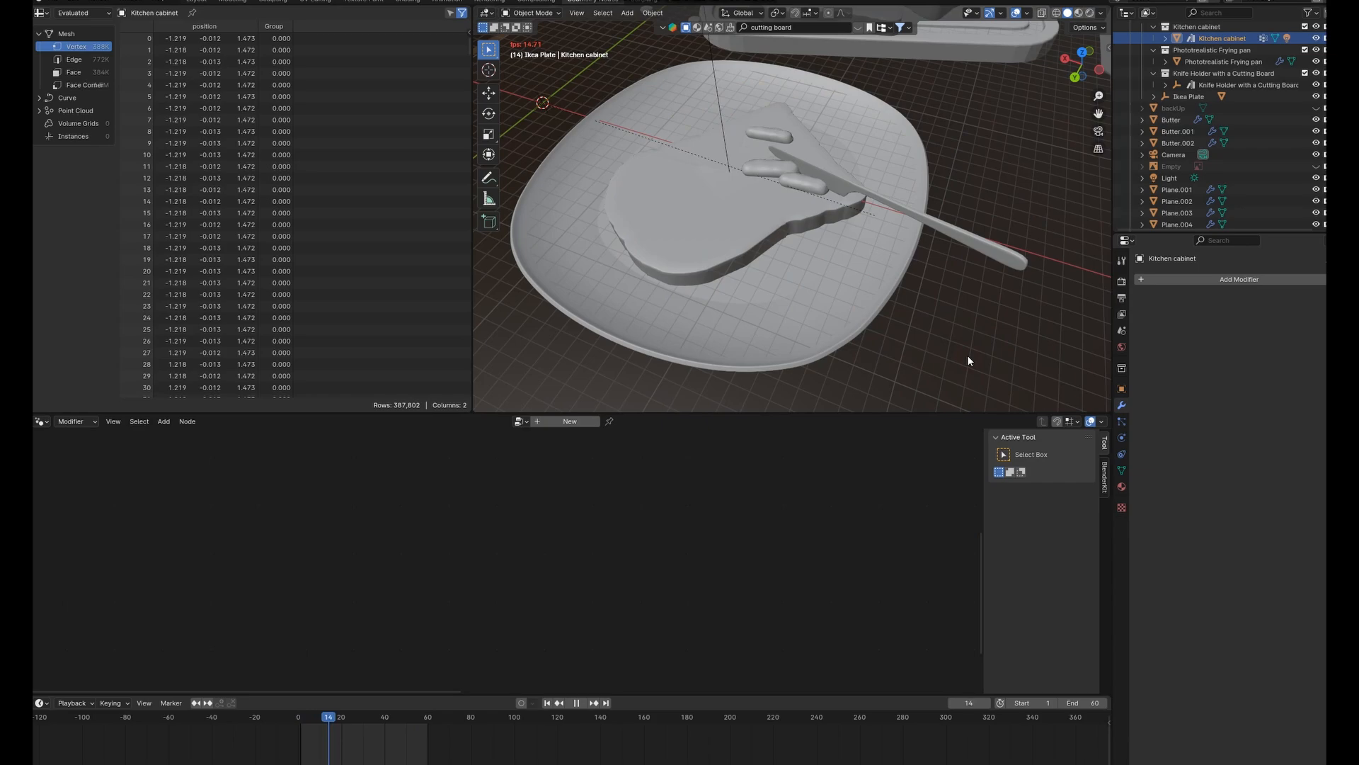